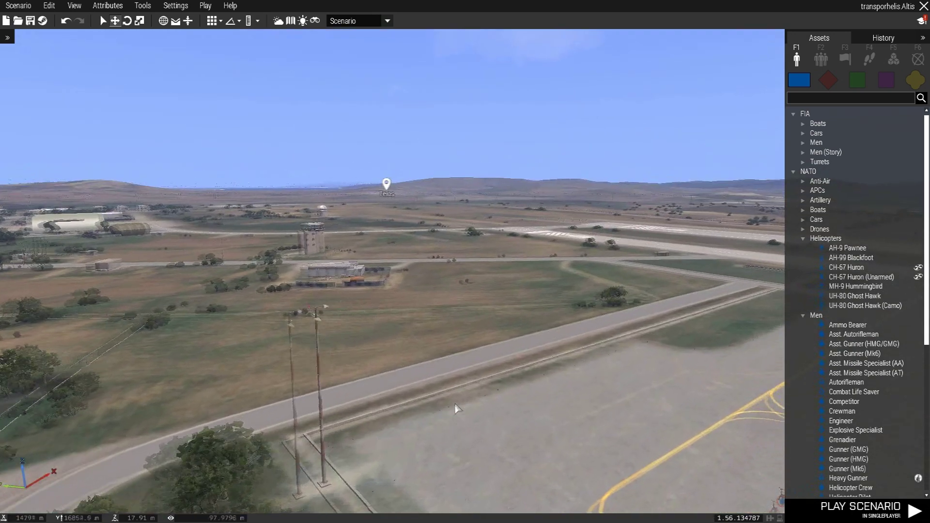
- Turn the camera toward Gravia and pull back slightly over the empty airport apron
right_click_drag(455, 408, 260, 413)
key("s")
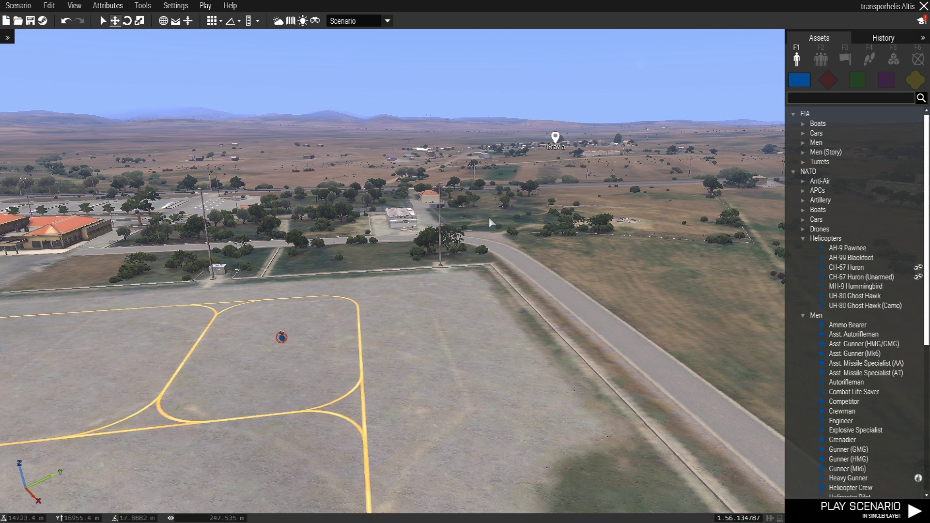
- Place a UH-80 Ghost Hawk on the airport apron and move the camera closer to it
left_click(854, 296)
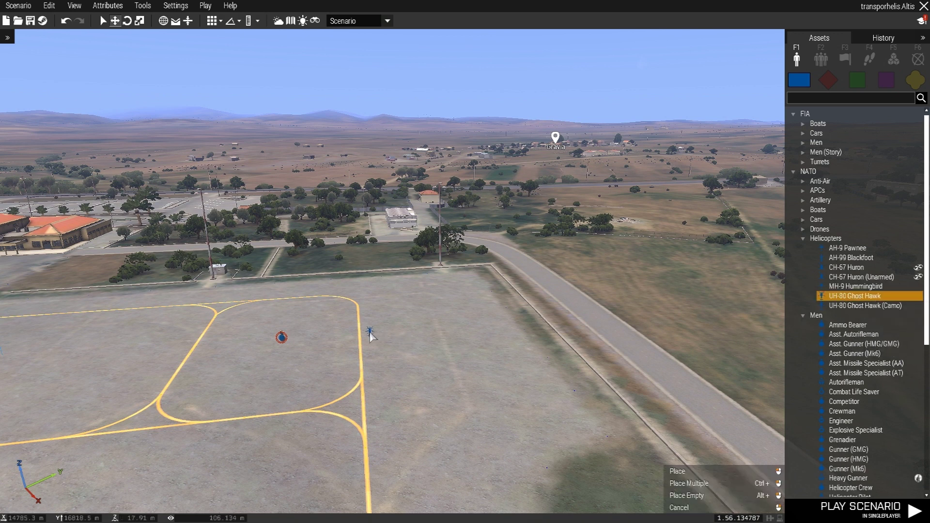
left_click(370, 333)
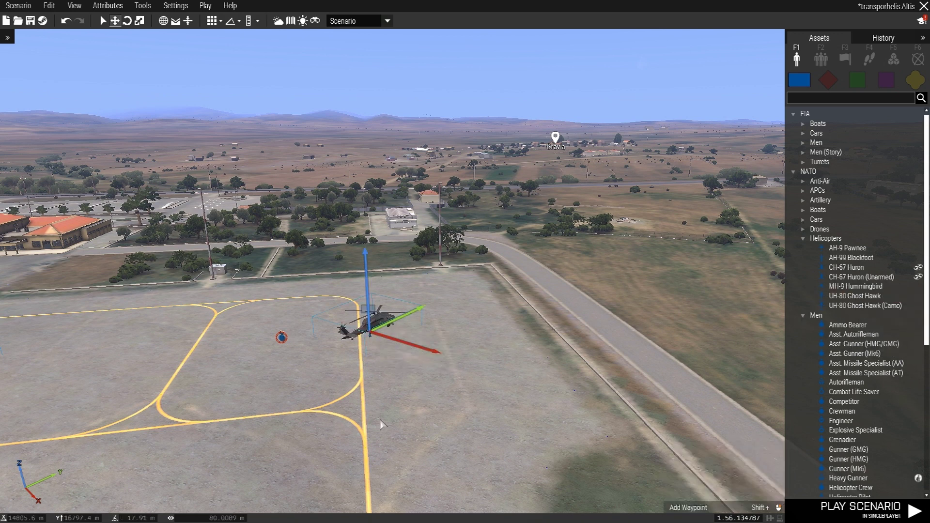
key("a")
key("w")
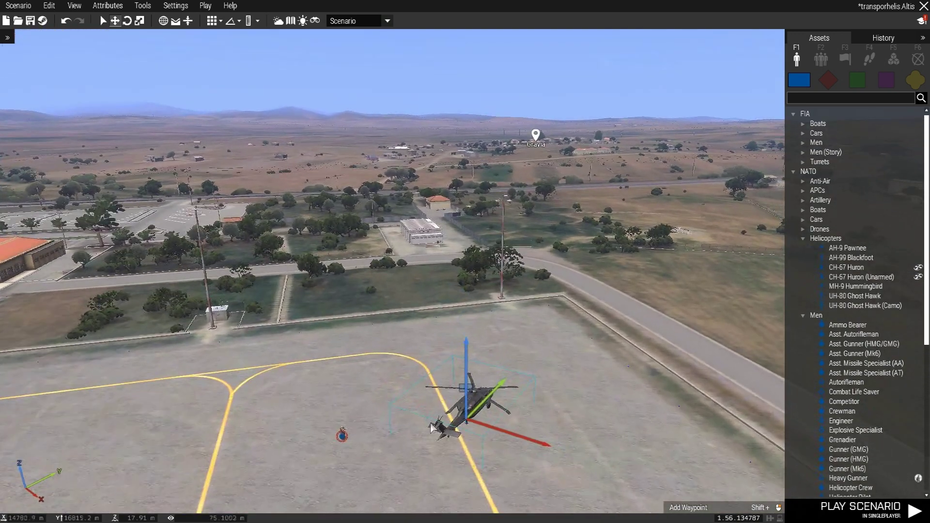
- Add a MOVE waypoint, 'Alpha 2-3 #0', on the ground beside the helicopter
left_click(863, 64)
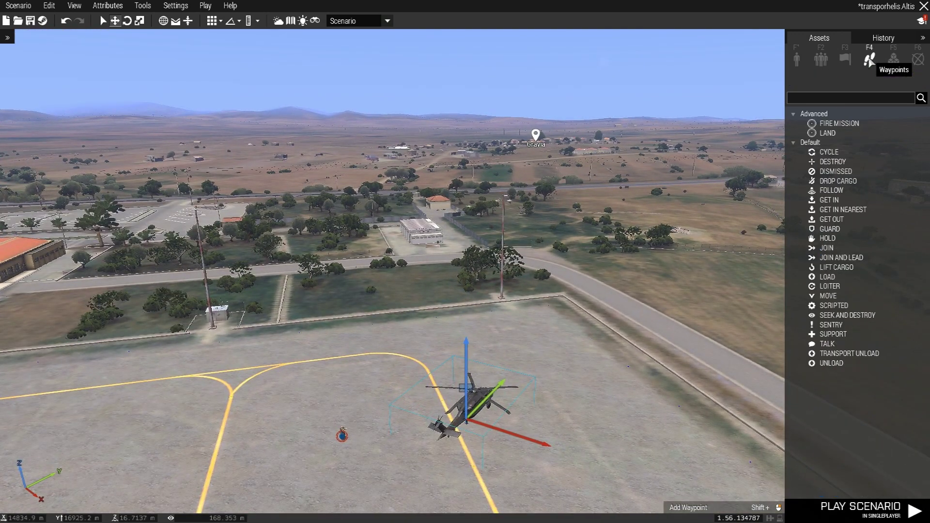
left_click(802, 57)
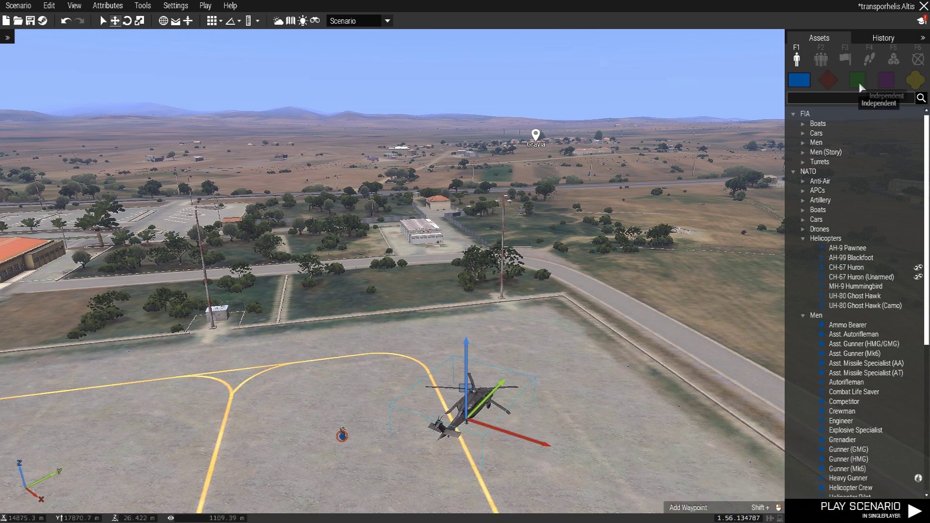
left_click(868, 66)
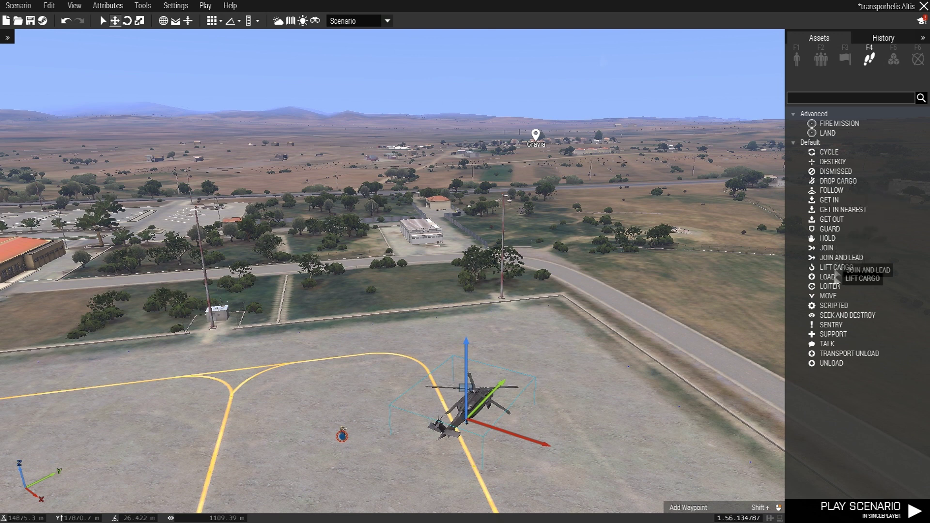
left_click_drag(827, 296, 516, 373)
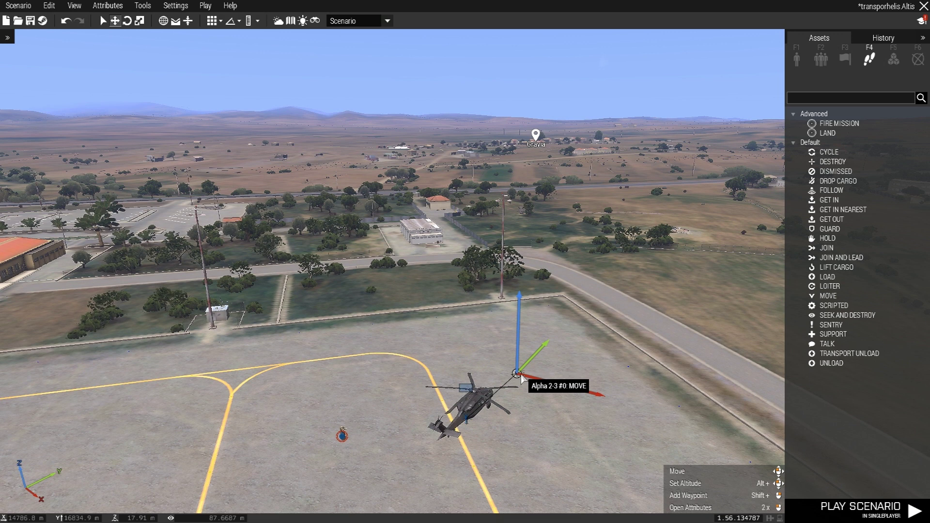
- Place a MOVE waypoint in the fields near Gravia
left_click(825, 296)
key("w")
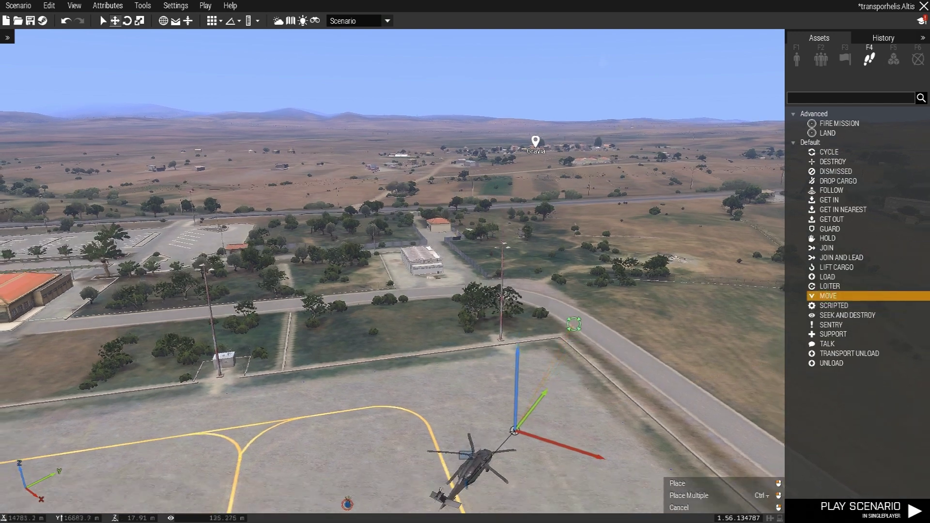
key("w")
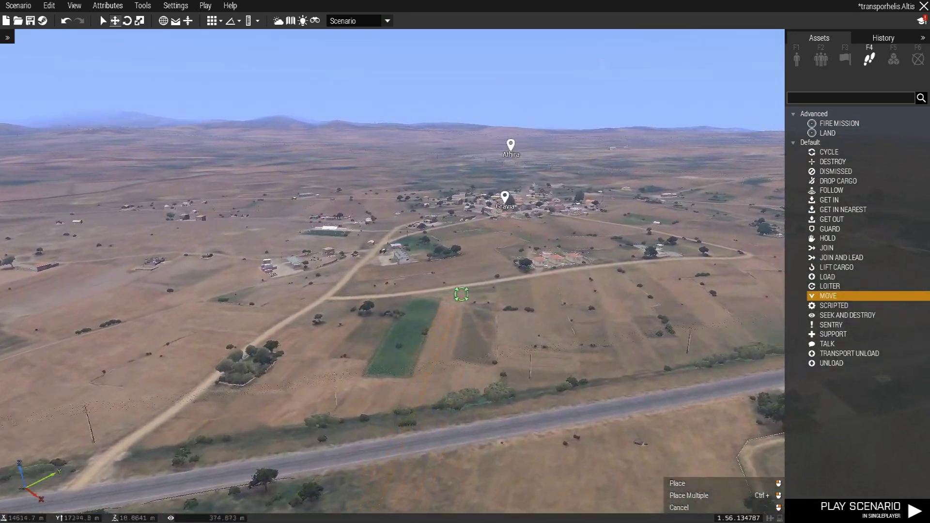
left_click(457, 303)
- Add a TRANSPORT UNLOAD waypoint in the fields farther on toward Athira
key("w")
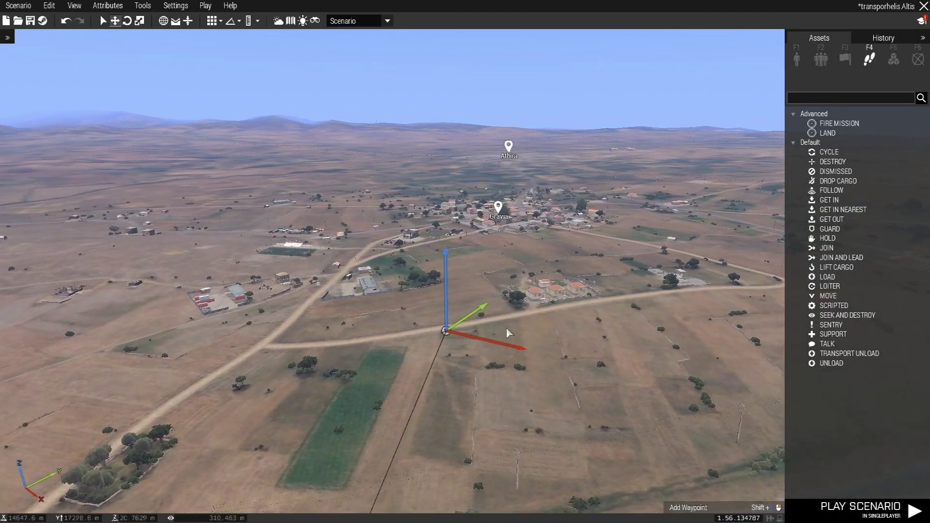
key("w")
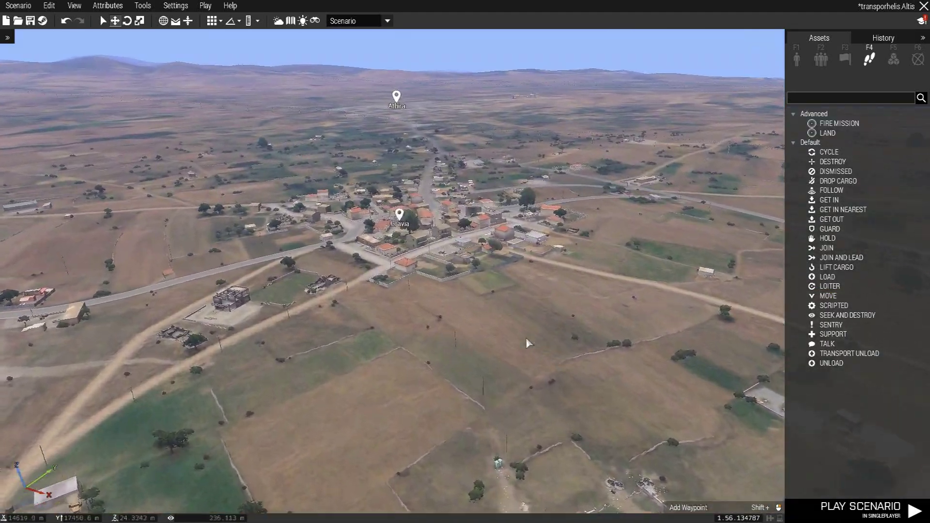
key("w")
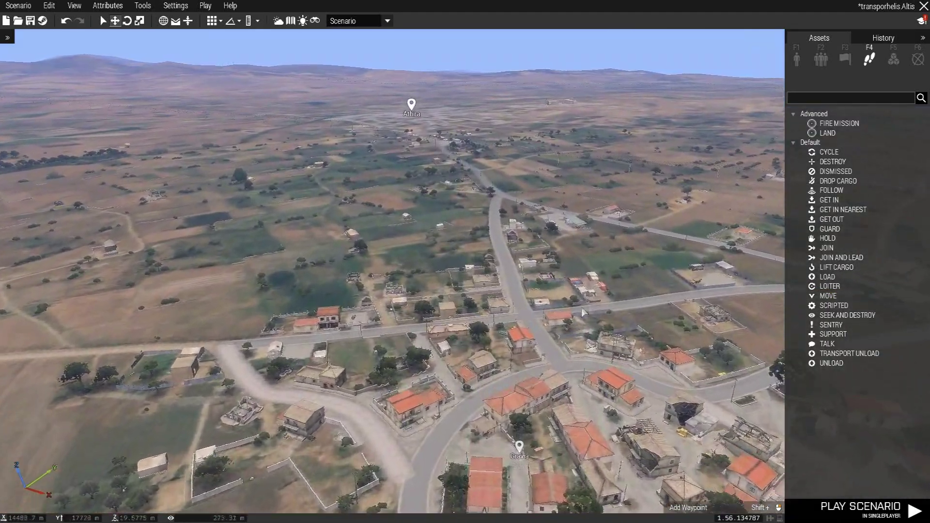
key("w")
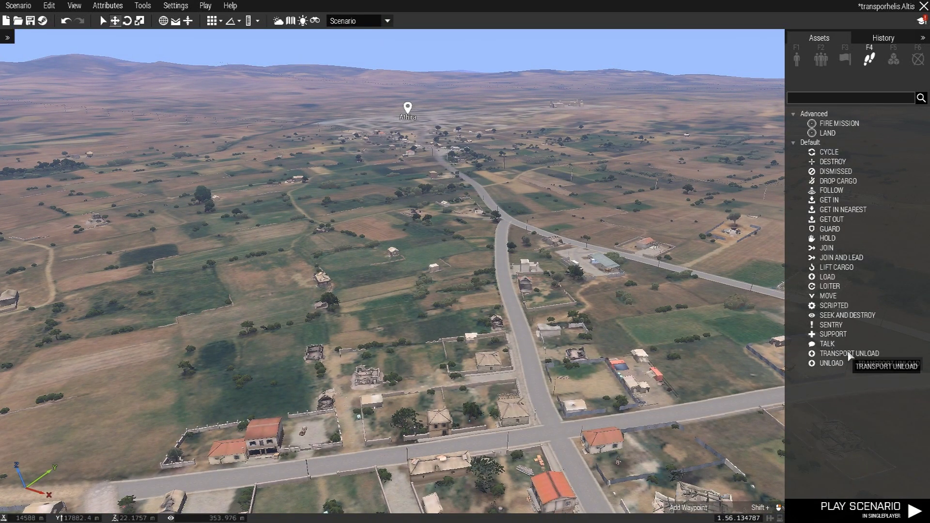
left_click(833, 354)
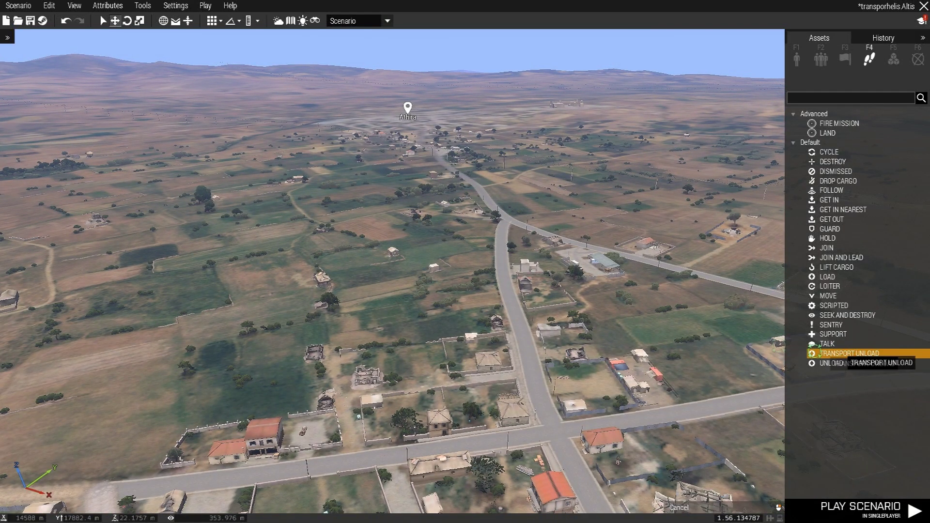
left_click(378, 286)
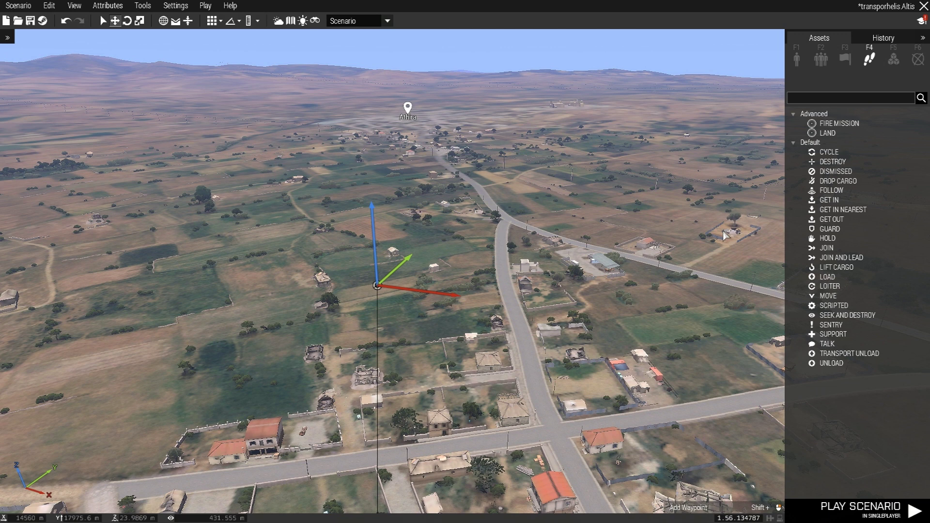
- Set the TRANSPORT UNLOAD waypoint's On Activation to this land "get out"; and confirm
double_click(376, 287)
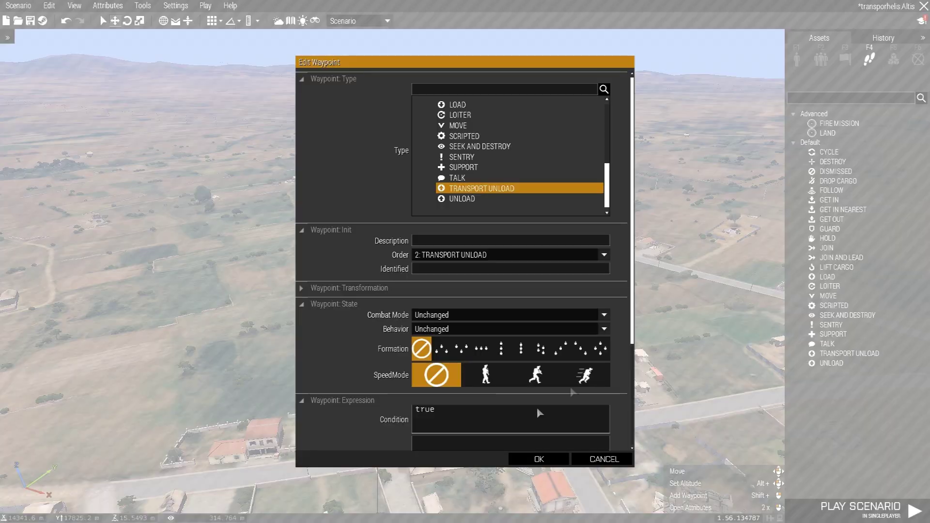
scroll(426, 339, "down", 5)
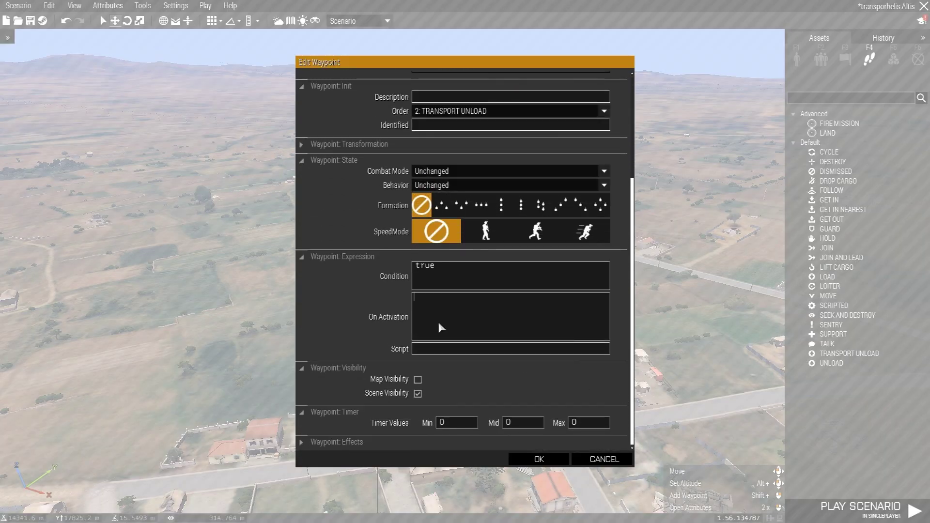
type("this")
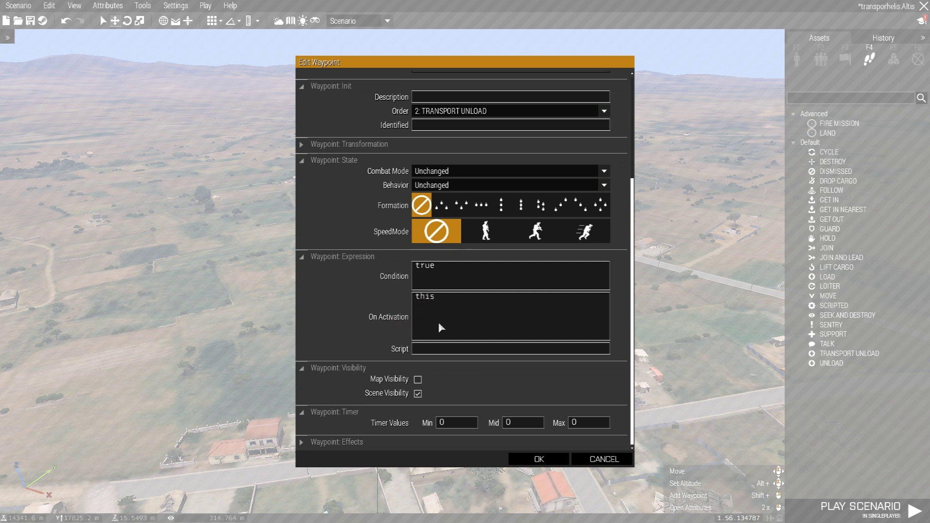
type("land \"")
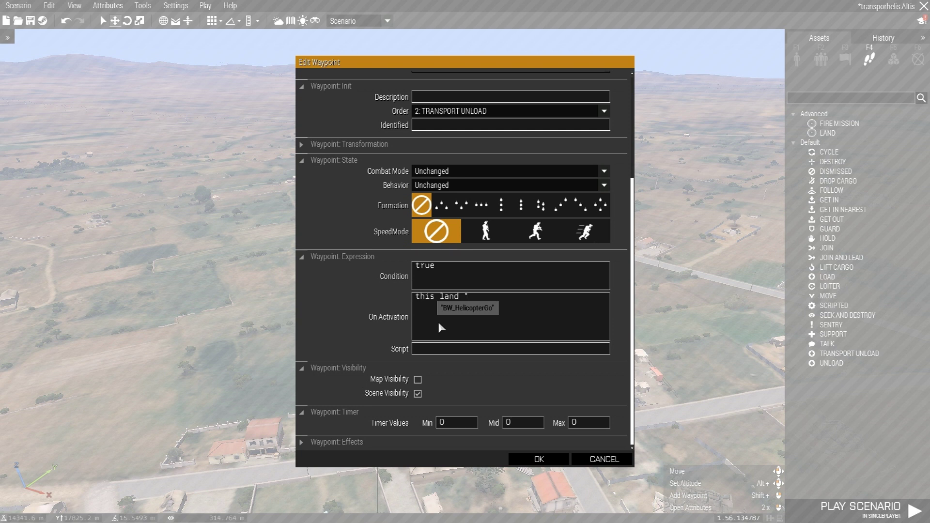
type("get out\";")
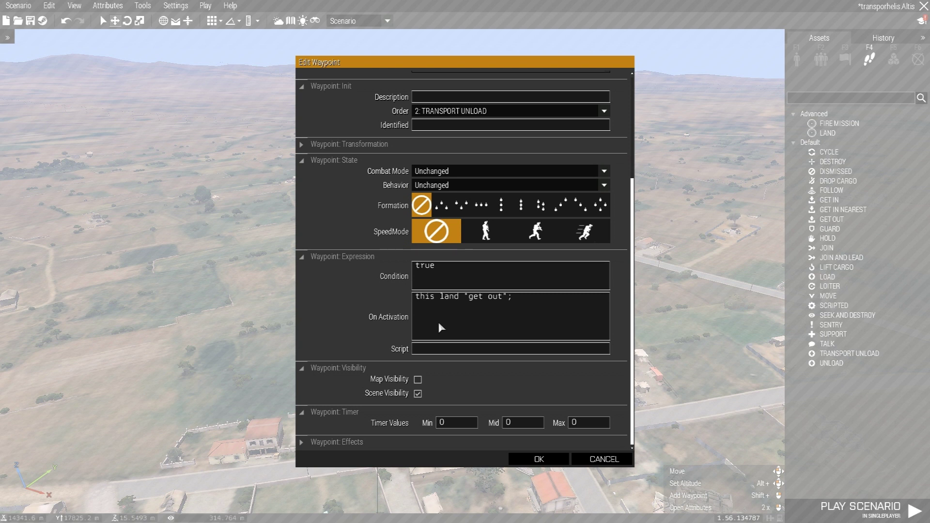
left_click(546, 459)
- Place a Helipad (Invisible) at the unloading spot, replacing a mistakenly placed circle helipad
key("w")
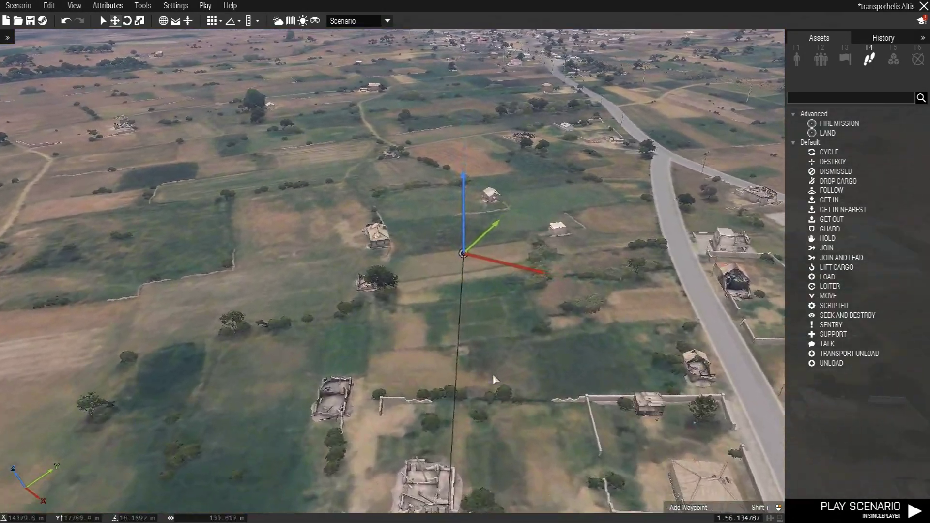
right_click(494, 374)
key("w")
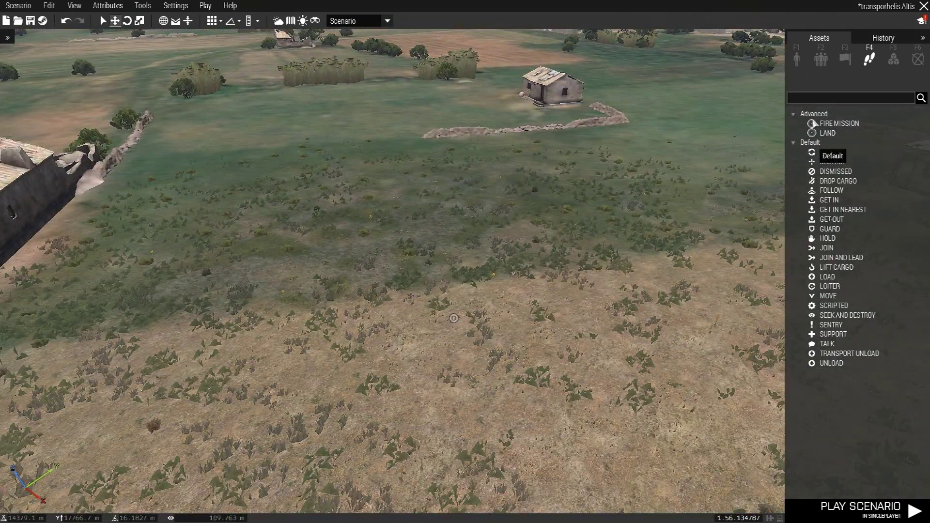
left_click(797, 56)
left_click(915, 86)
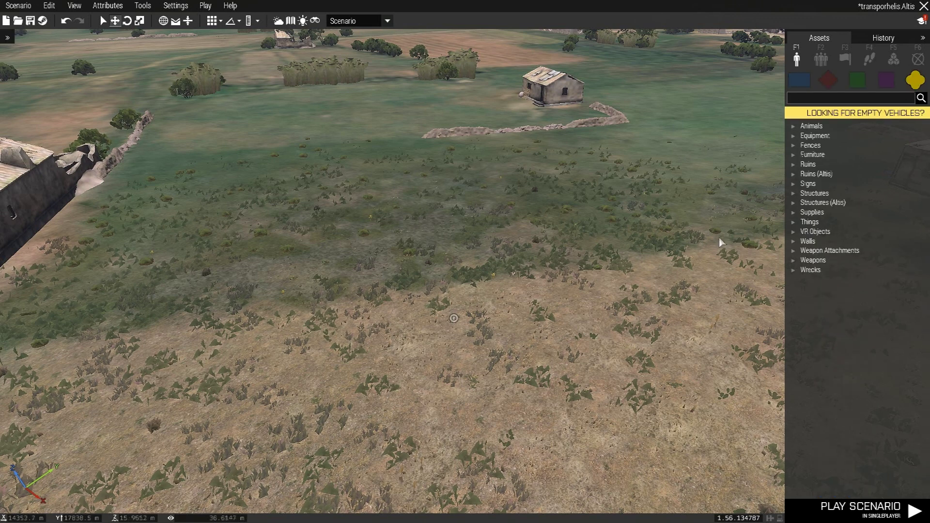
left_click(804, 184)
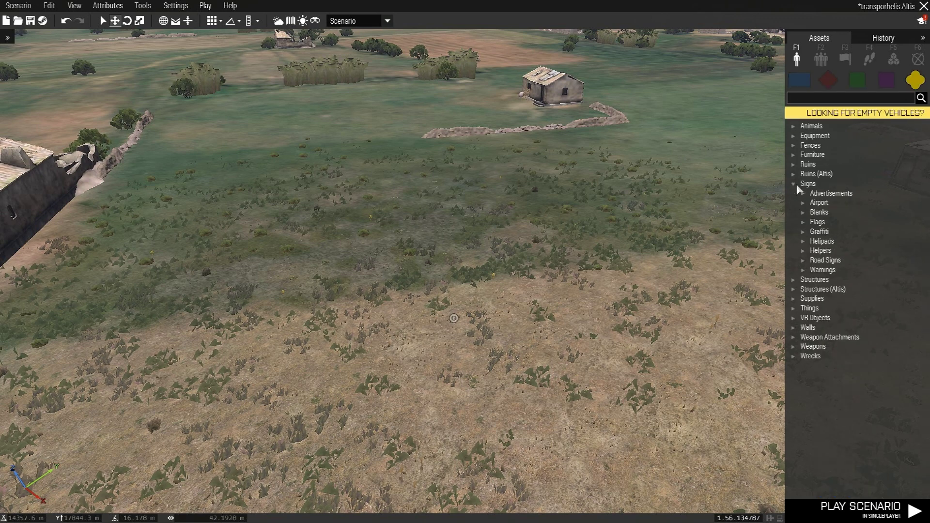
left_click(823, 242)
left_click_drag(829, 250, 395, 346)
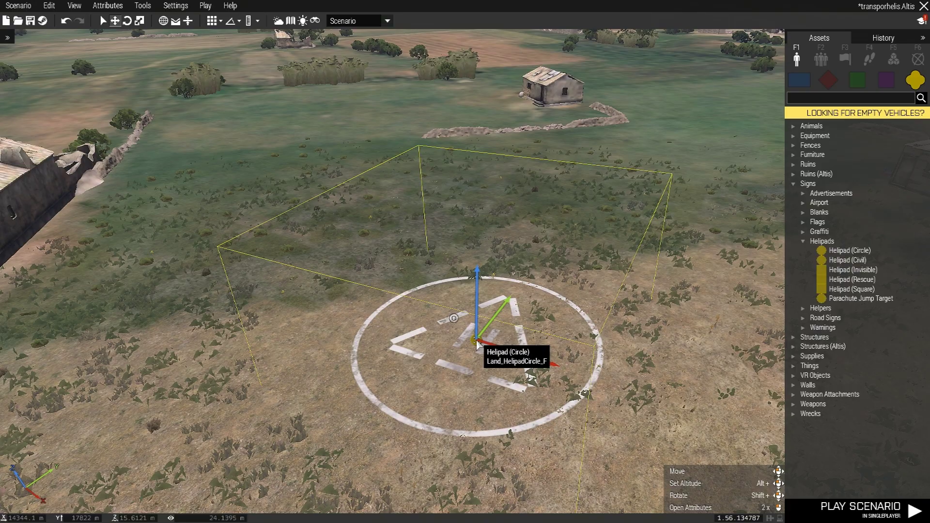
key("Delete")
left_click_drag(853, 269, 461, 324)
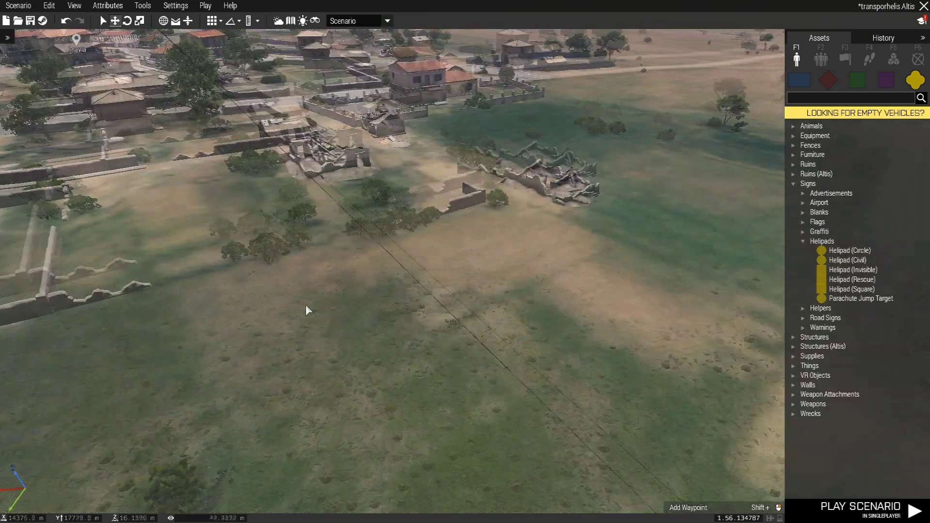
key("w")
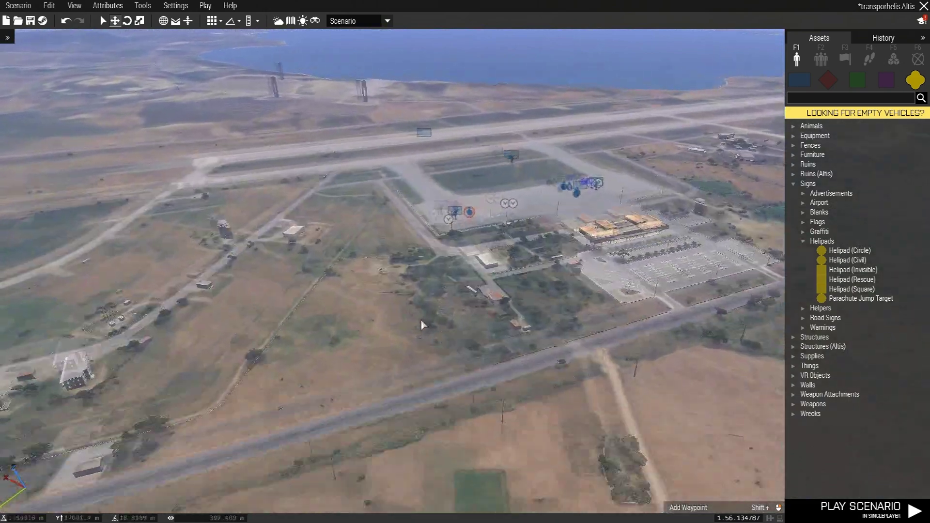
key("w")
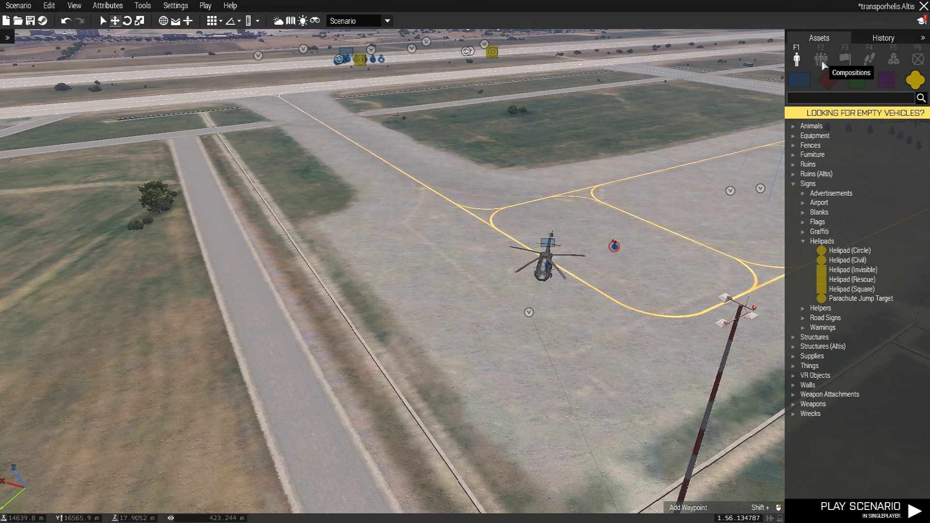
- Place a CYCLE waypoint on the apron just beside the helicopter
left_click(822, 58)
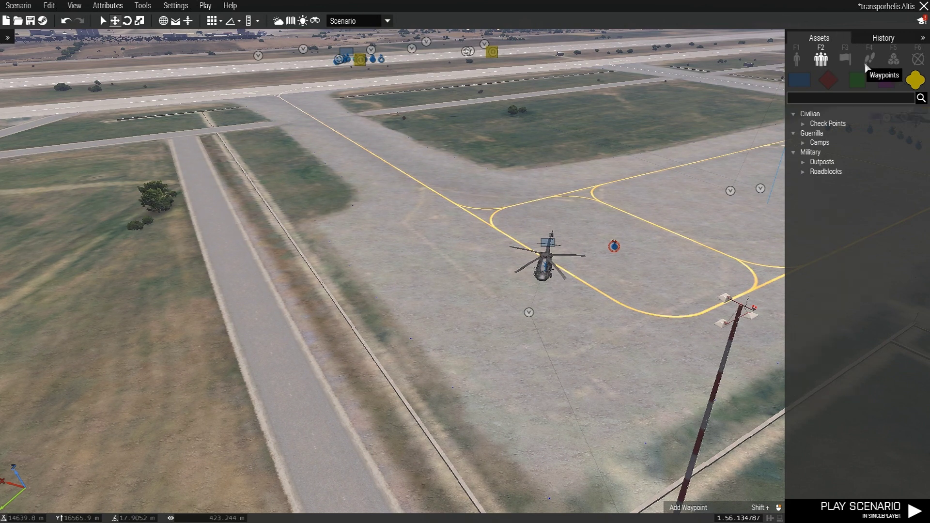
left_click(870, 58)
left_click(829, 152)
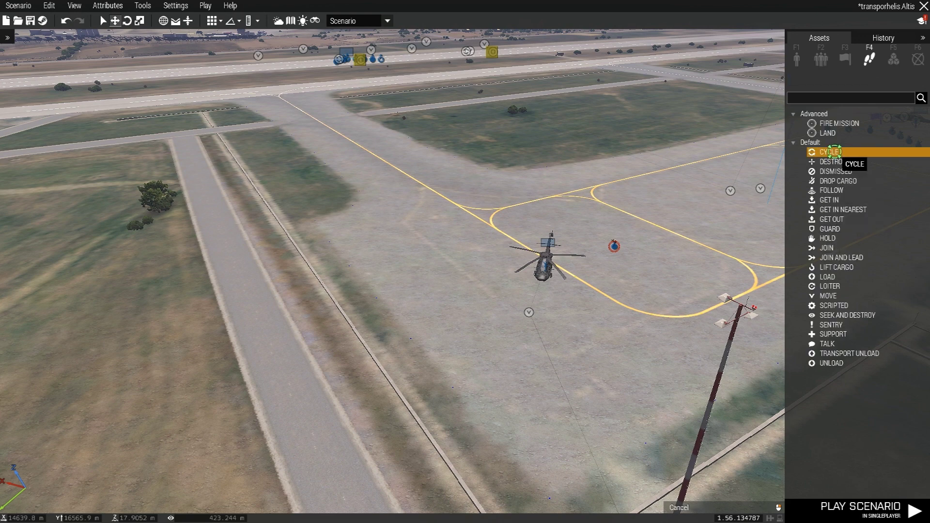
left_click(502, 243)
left_click_drag(509, 249, 507, 272)
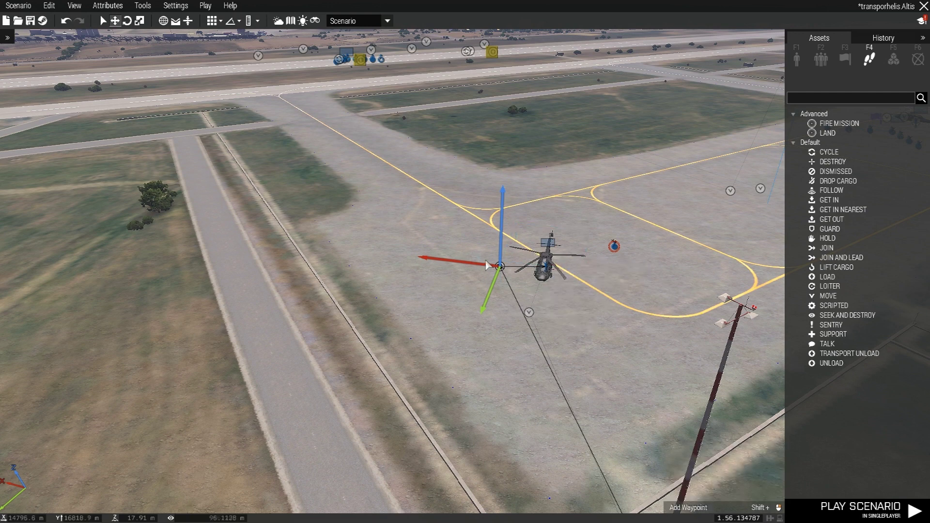
- Set the CYCLE waypoint's On Activation to this land "land"; and close its attributes
double_click(500, 268)
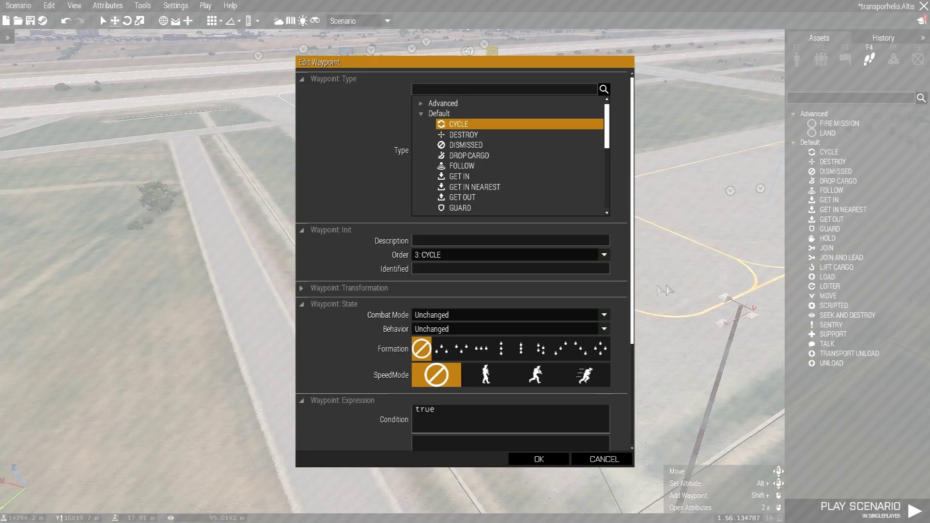
scroll(635, 325, "down", 5)
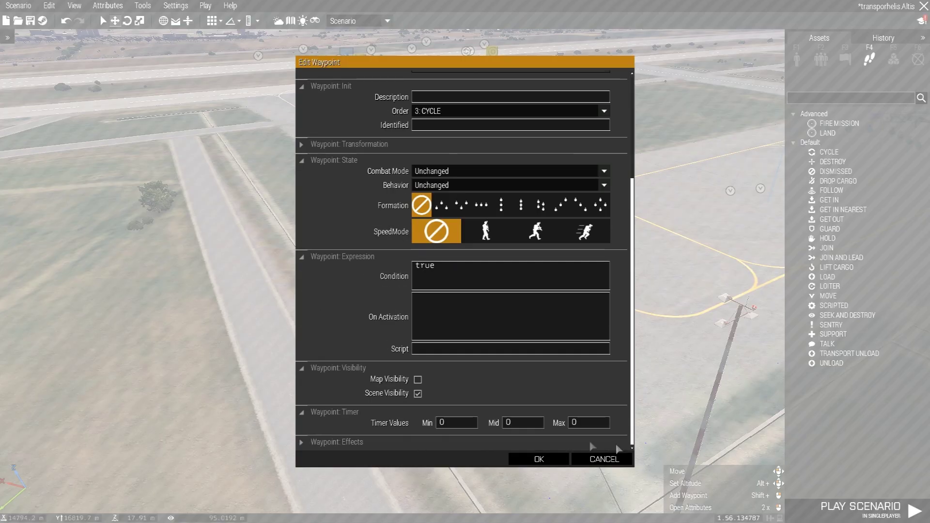
left_click(481, 326)
type("this land !\"l")
key("Return")
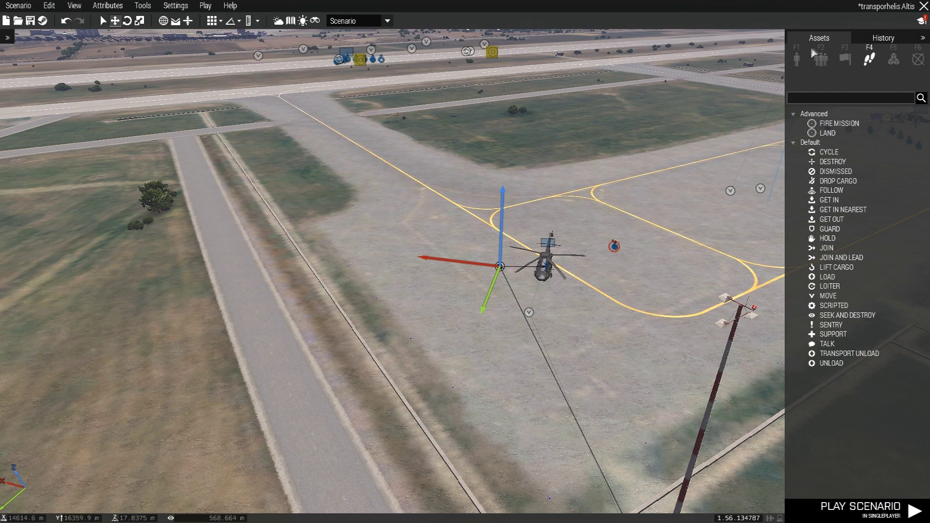
- Place a Helipad (Civil) next to the Ghost Hawk and orbit the view around it
left_click(796, 58)
left_click_drag(847, 260, 542, 271)
right_click_drag(676, 455, 509, 428)
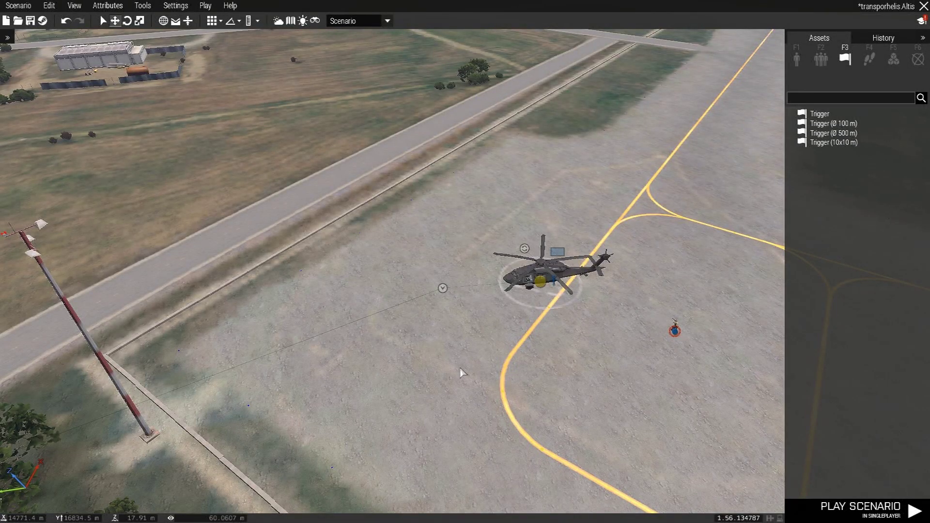
- Place a trigger on the apron right beside the Ghost Hawk and tick Repeatable
left_click(821, 115)
left_click(443, 356)
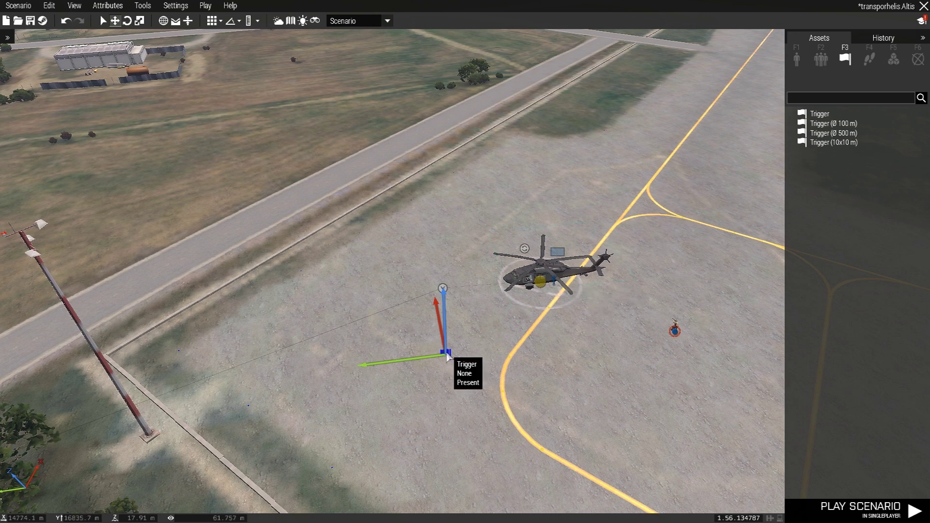
left_click_drag(446, 355, 473, 353)
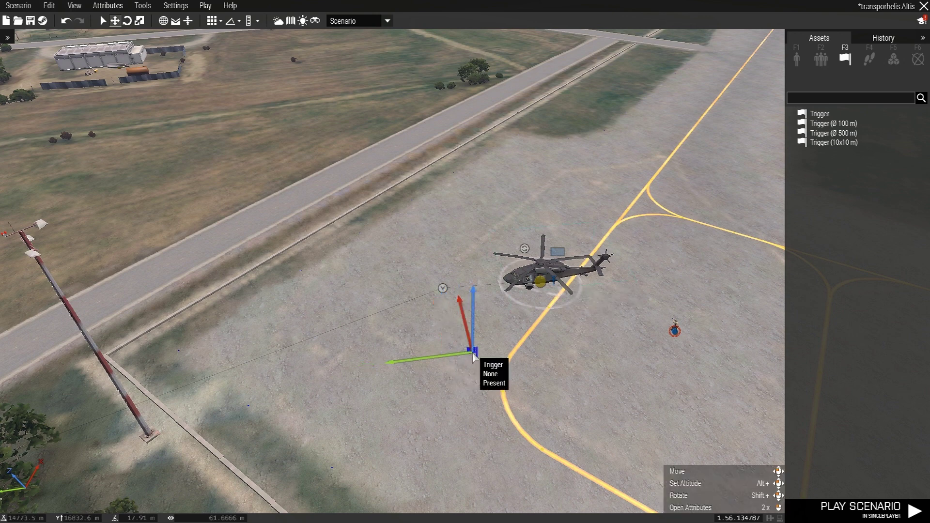
double_click(473, 354)
left_click(417, 261)
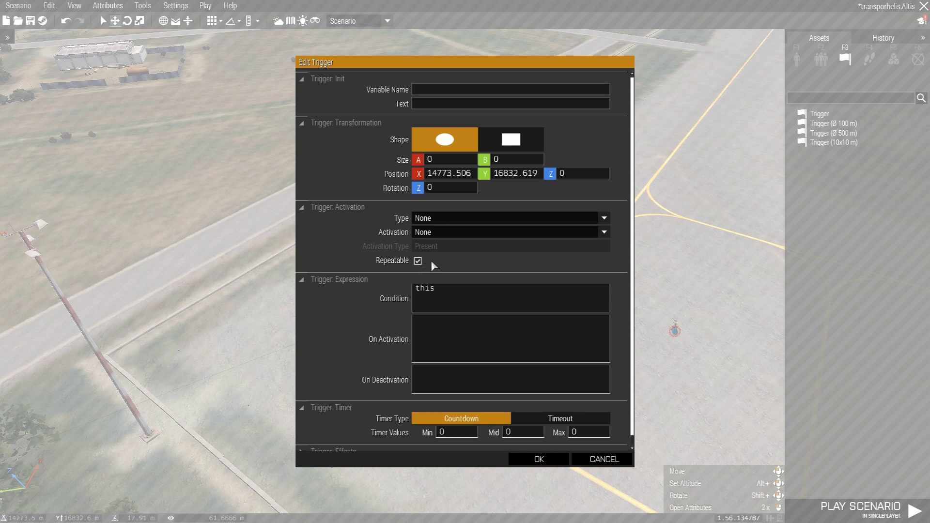
- Replace the trigger's Condition 'this' with BW_HelicopterGo;
left_click(494, 342)
type("BW_")
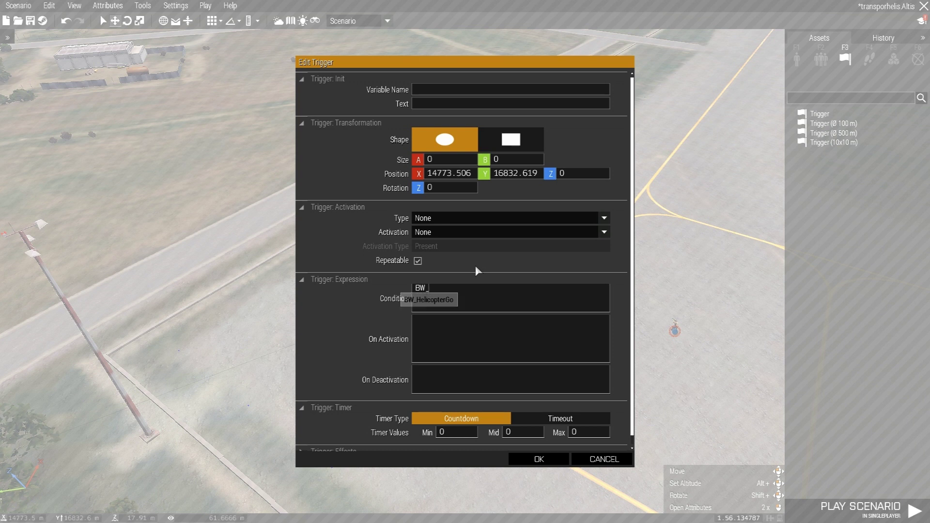
type("HelicopterGo;")
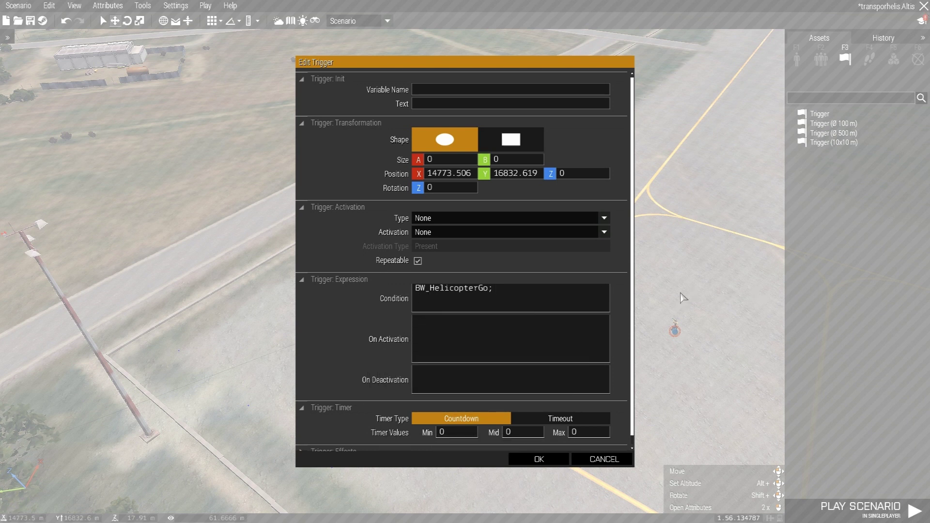
- Confirm the trigger and connect it as Set Waypoint Activation to the 'Alpha 2-3 #0' MOVE waypoint
left_click(528, 459)
left_click_drag(472, 352, 488, 353)
right_click(487, 352)
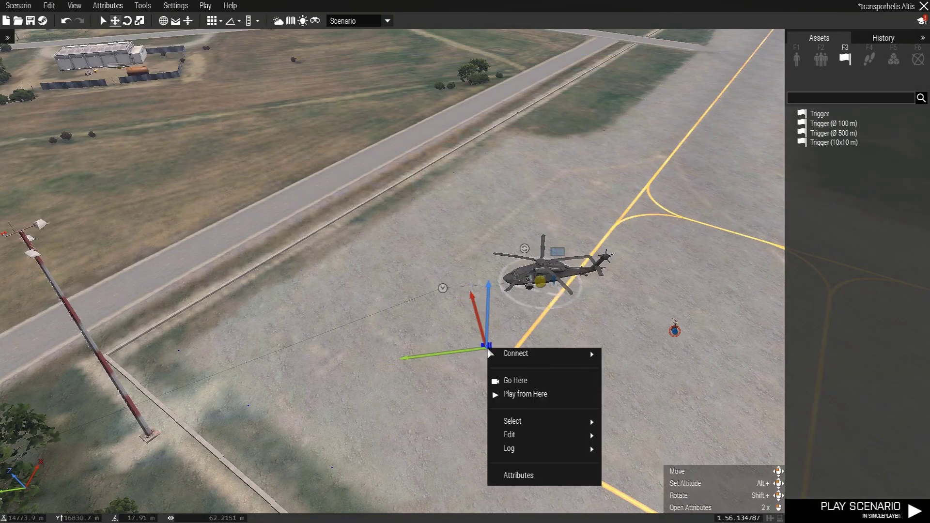
mouse_move(544, 352)
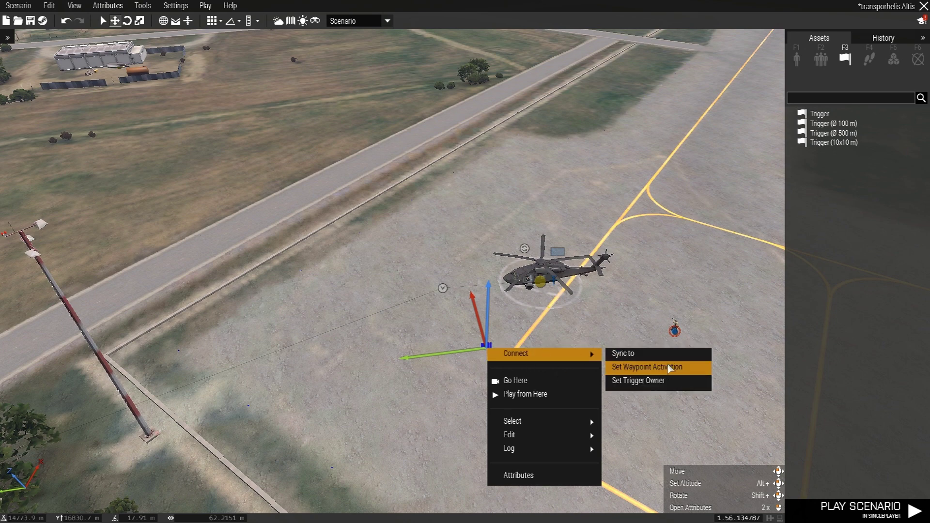
left_click(648, 366)
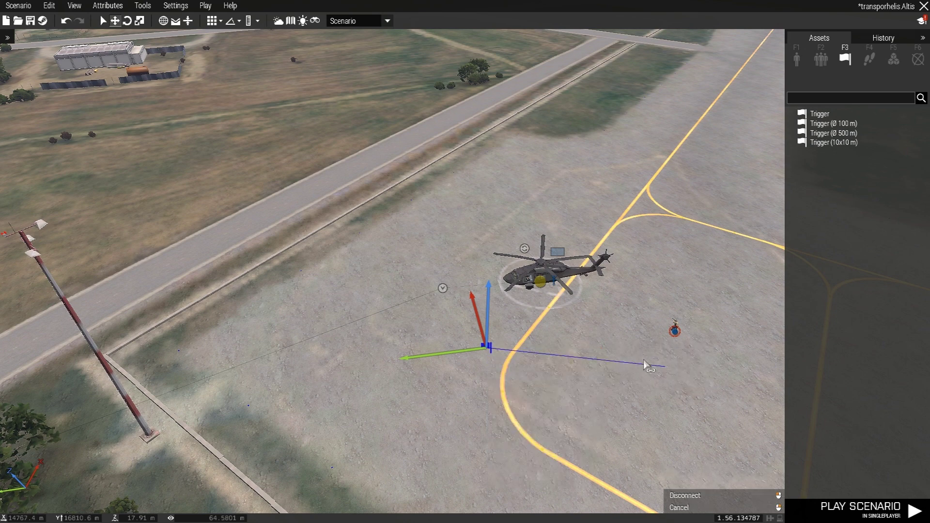
left_click(442, 289)
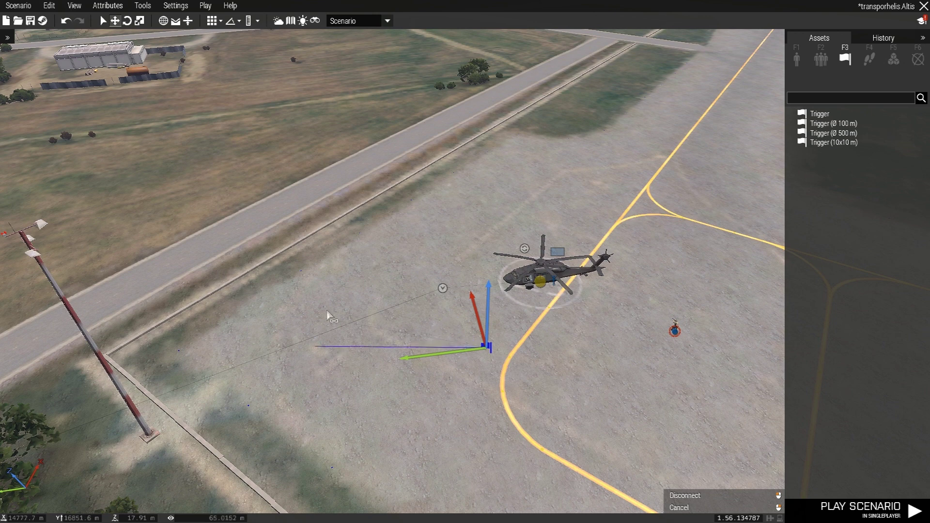
left_click(443, 289)
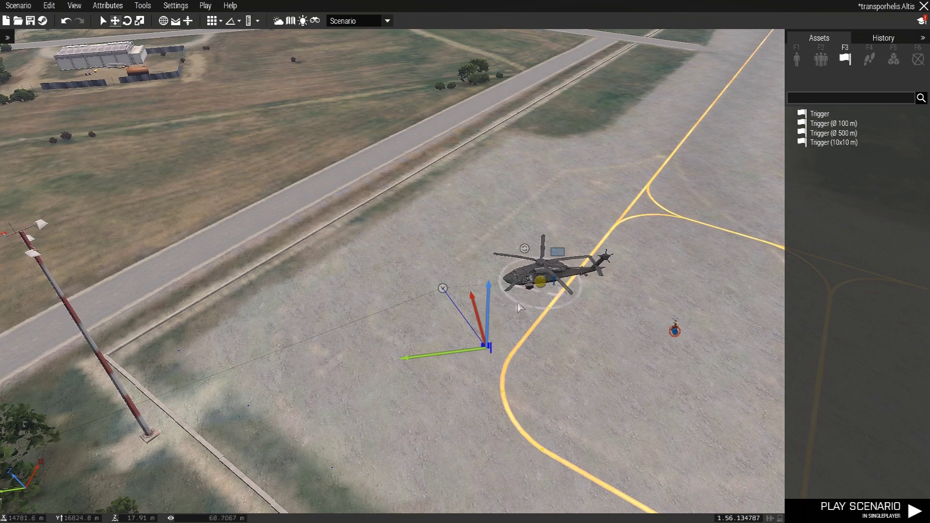
double_click(487, 346)
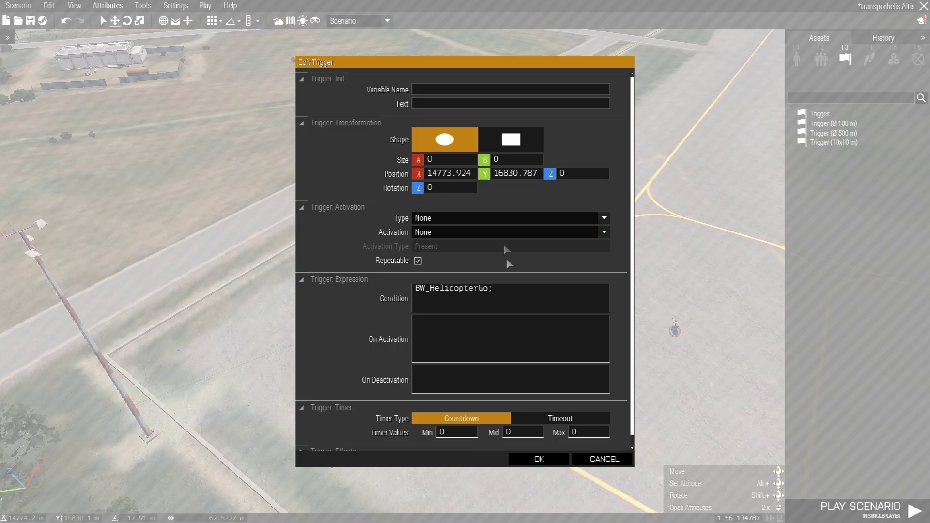
left_click_drag(515, 287, 116, 246)
key("ctrl+c")
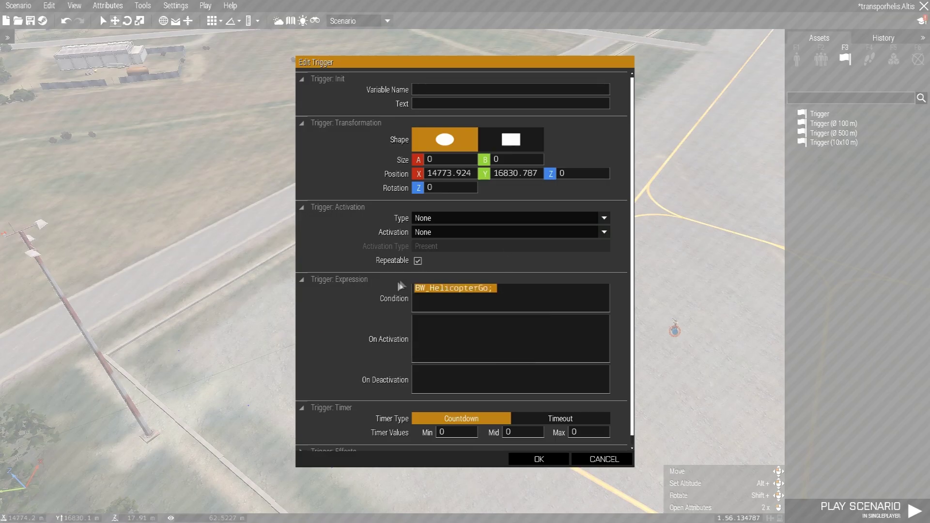
left_click(597, 459)
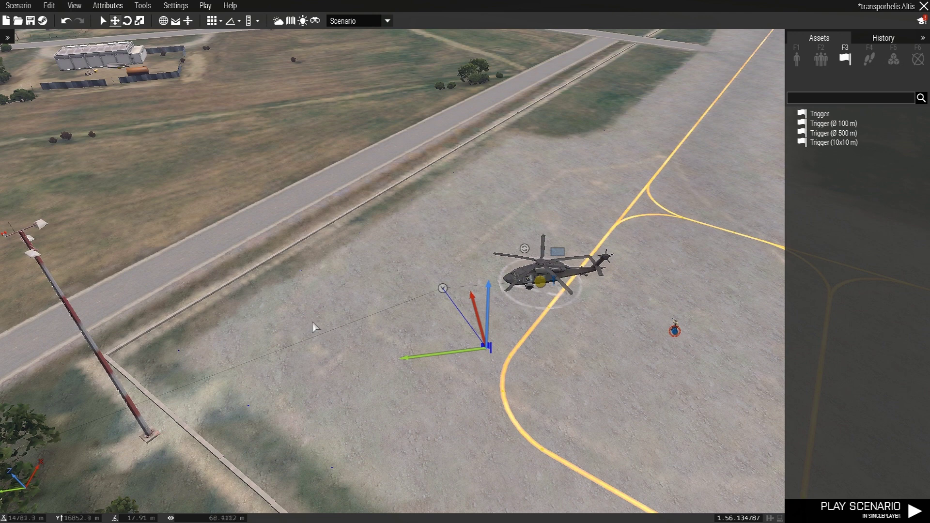
- In the Ghost Hawk's Init field, enter 'this allowDamage false;' and begin 'this addAction []'
double_click(556, 286)
left_click(538, 126)
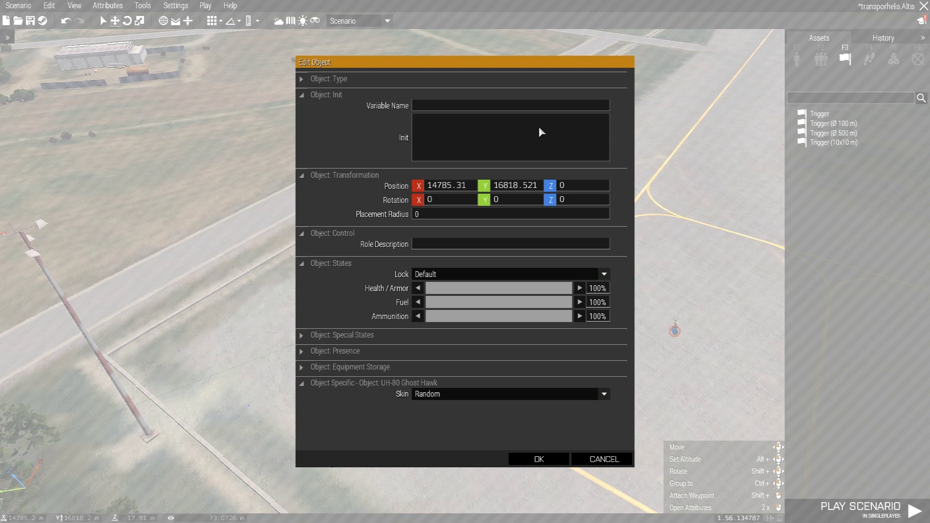
type("this")
type("all")
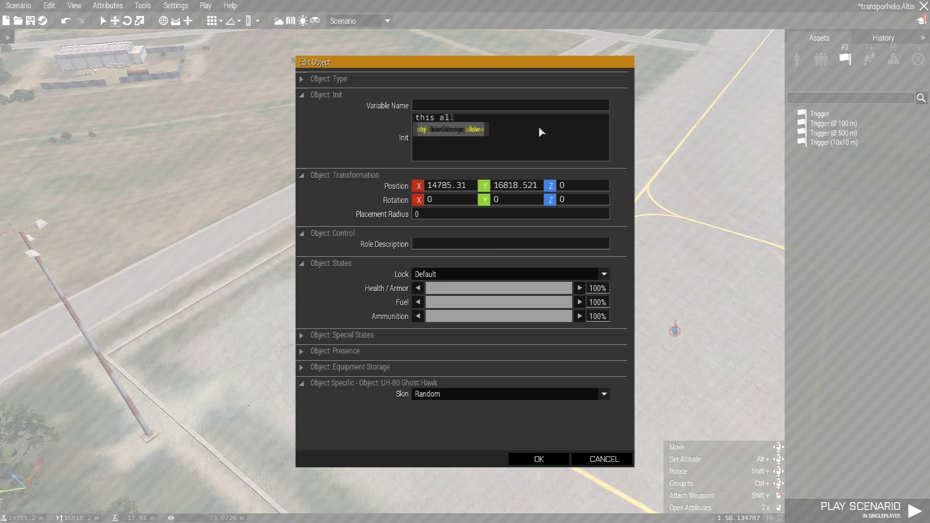
type("owDamage fals")
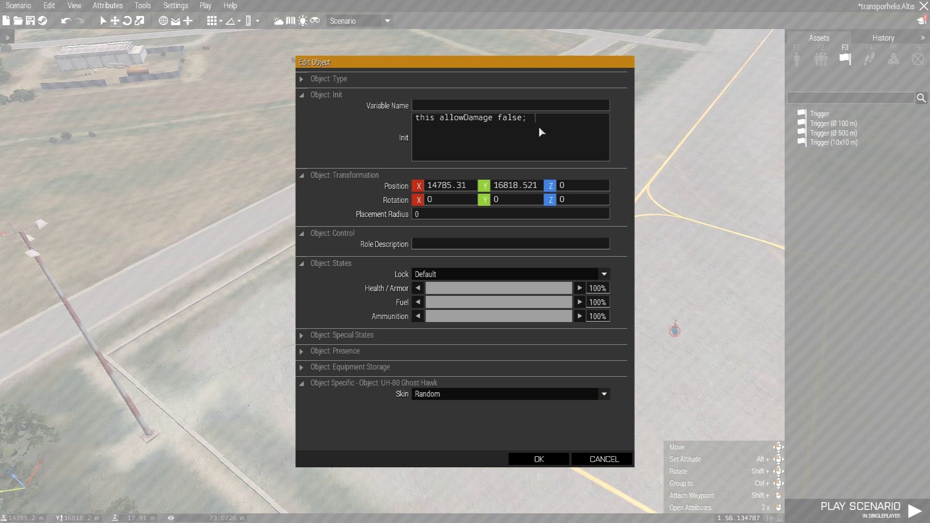
type("e;  this addAction ")
type("[]")
- Fill the addAction with title 'Heli Go!' and code setting BW_HelicopterGo = true and publicVariable-ing it
type("\"\"")
type("Heli GO! \"]")
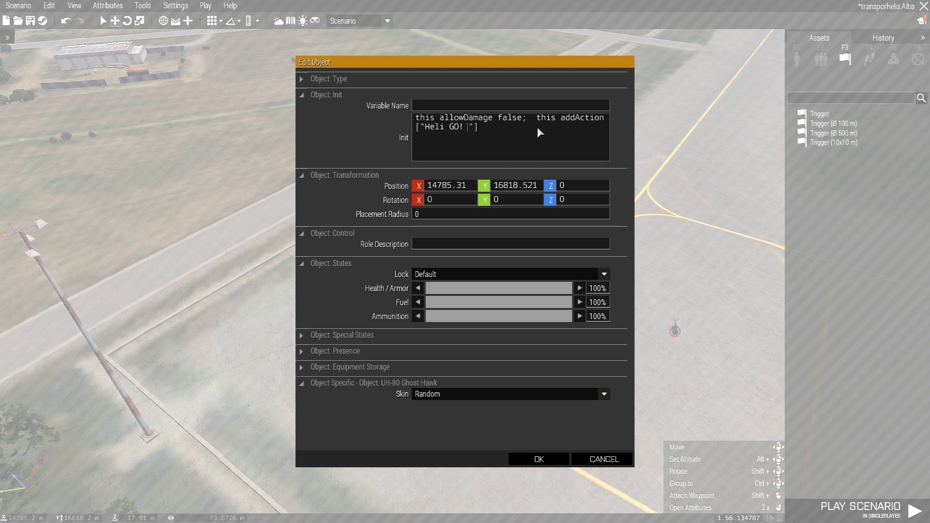
key("BackSpace")
type("o!")
type(",{}")
key("ctrl+v")
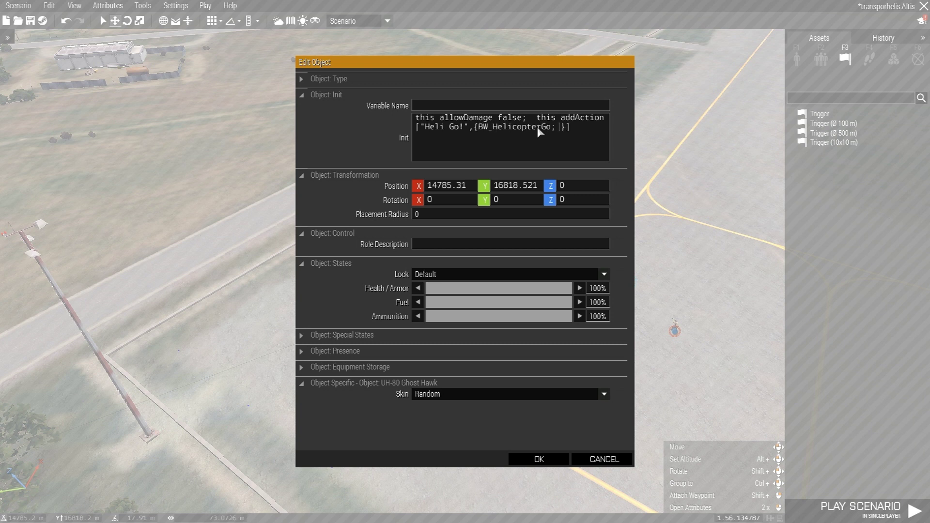
key("BackSpace")
key("BackSpace")
type("= true;")
type("publicVariable \"BW_HelicopterGo; \"")
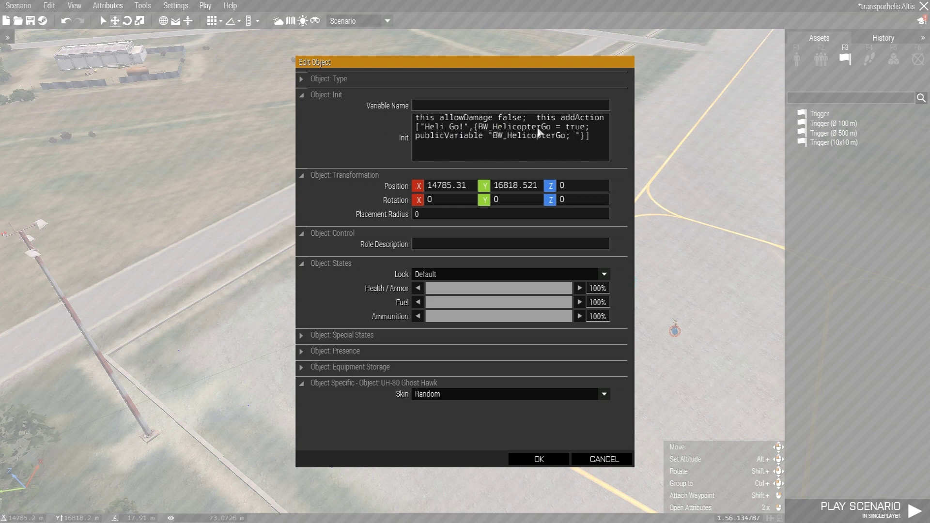
key("BackSpace")
key("BackSpace")
type(";}]; m")
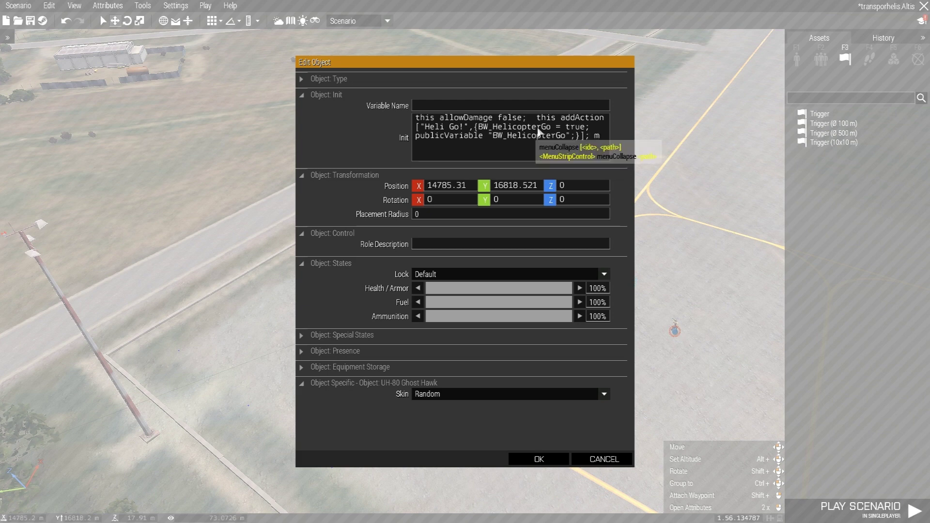
key("BackSpace")
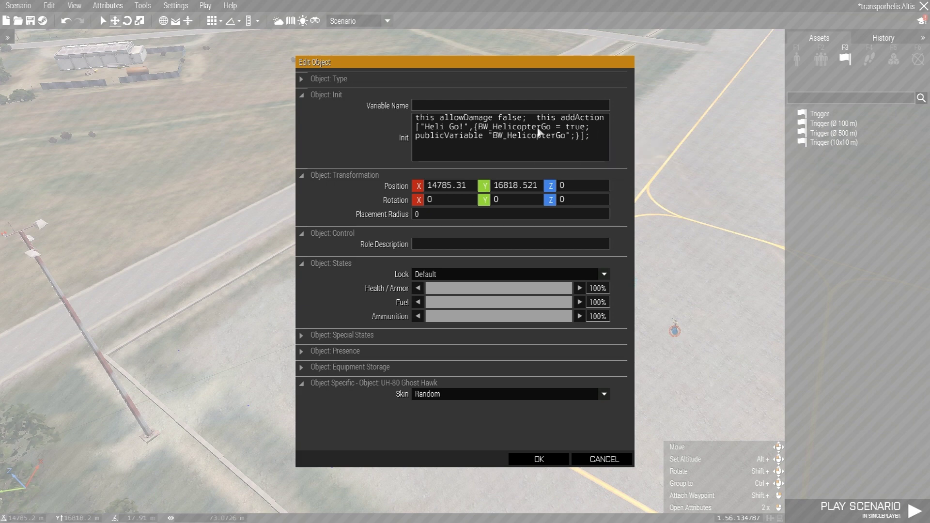